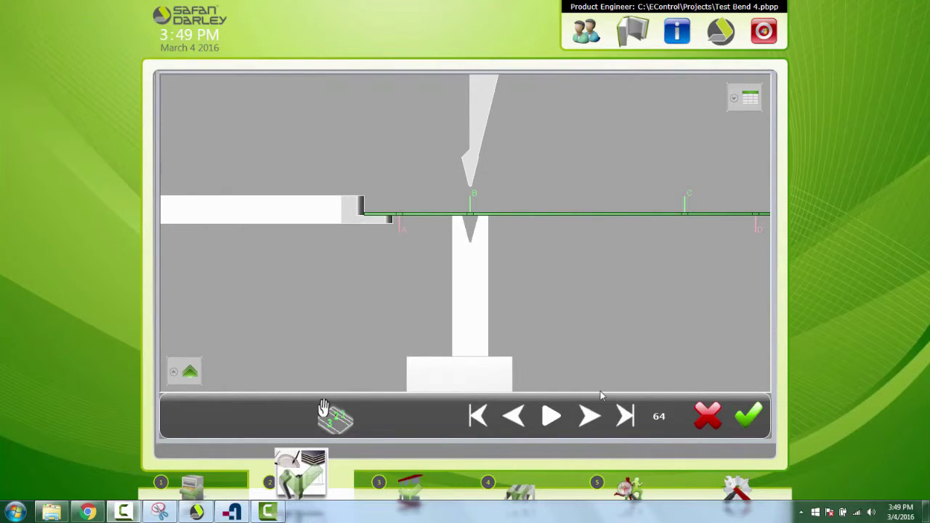
Operate the EC Profiler toolbar and dialog buttons on the current profile.
click(551, 415)
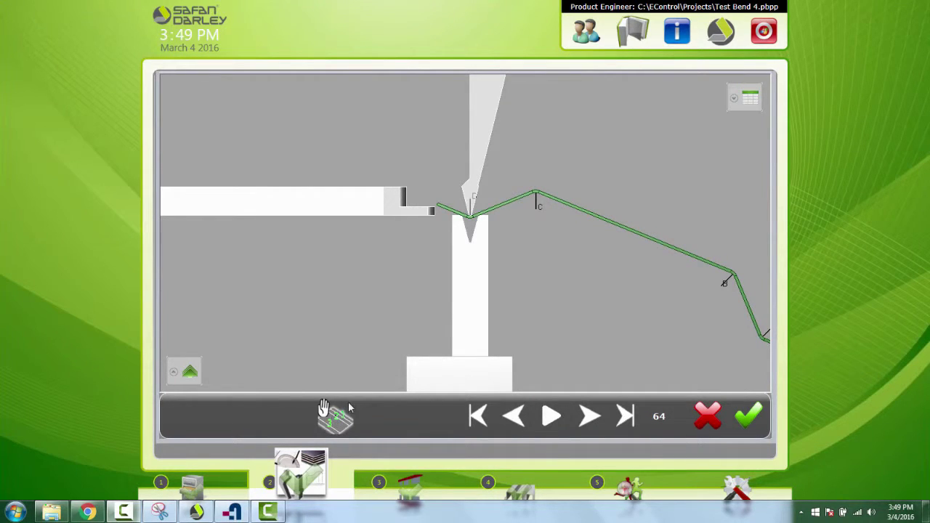
click(708, 416)
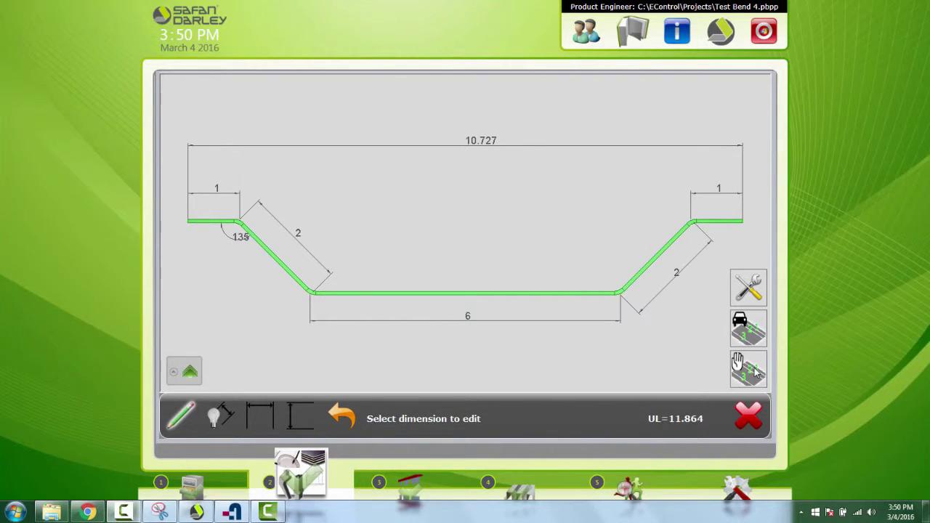
click(755, 372)
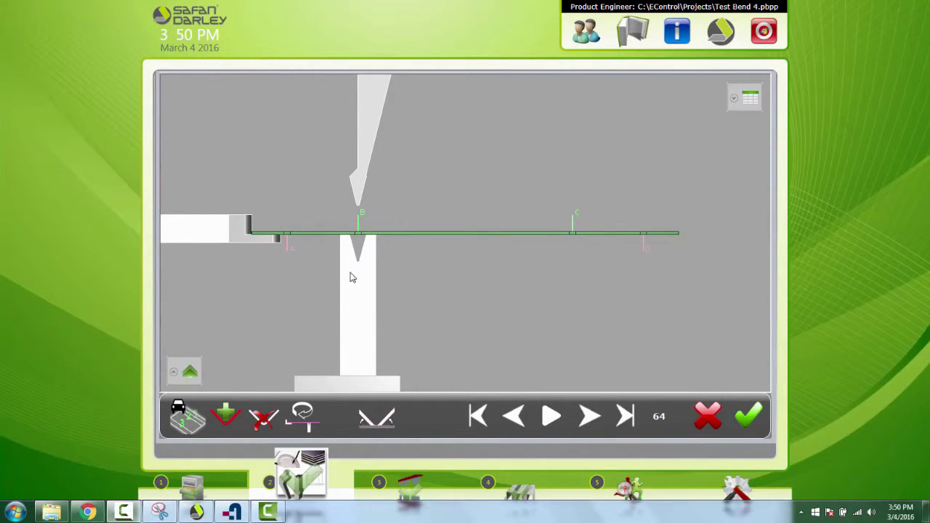
click(181, 376)
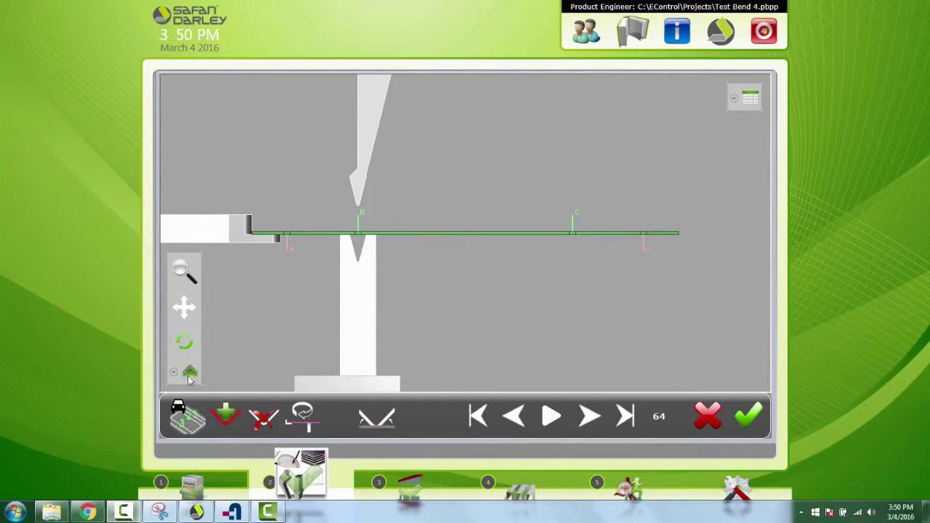
click(190, 373)
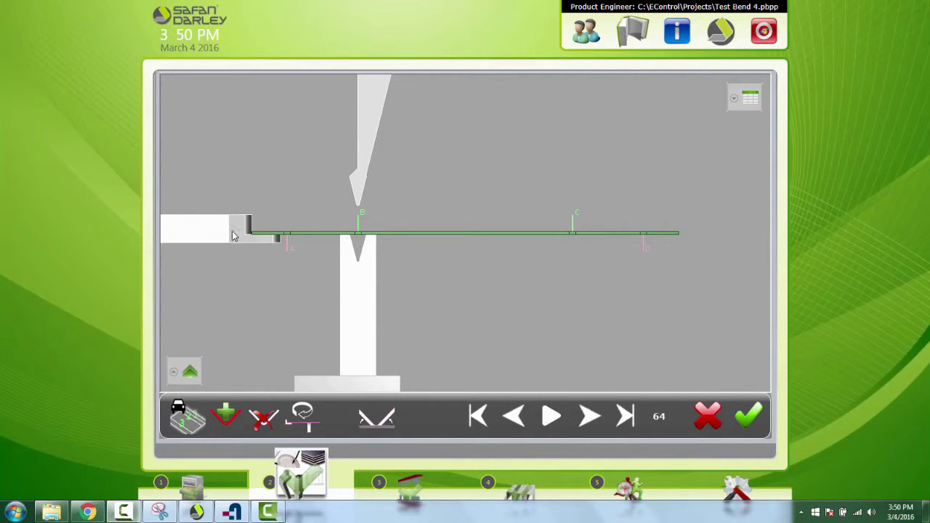
click(287, 246)
Use the lower toolbar tools in EC Profiler on the existing bends.
click(307, 424)
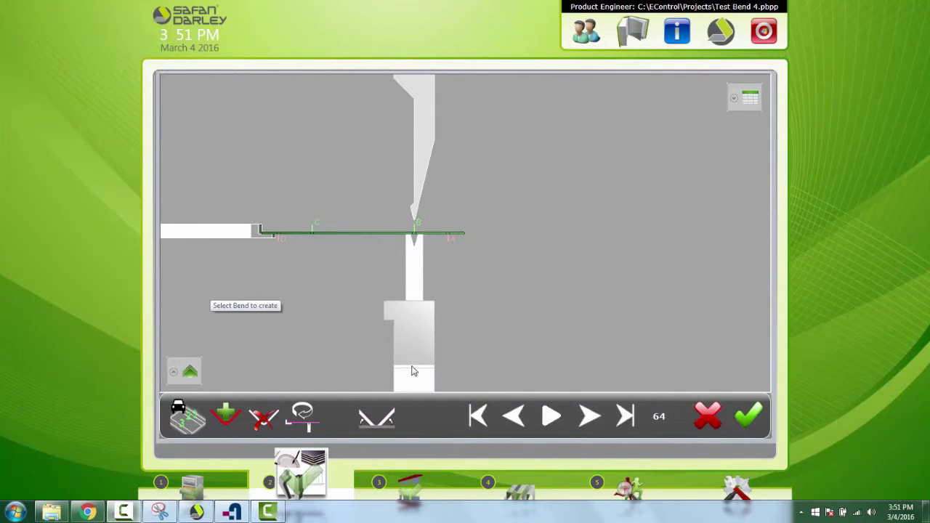
click(302, 418)
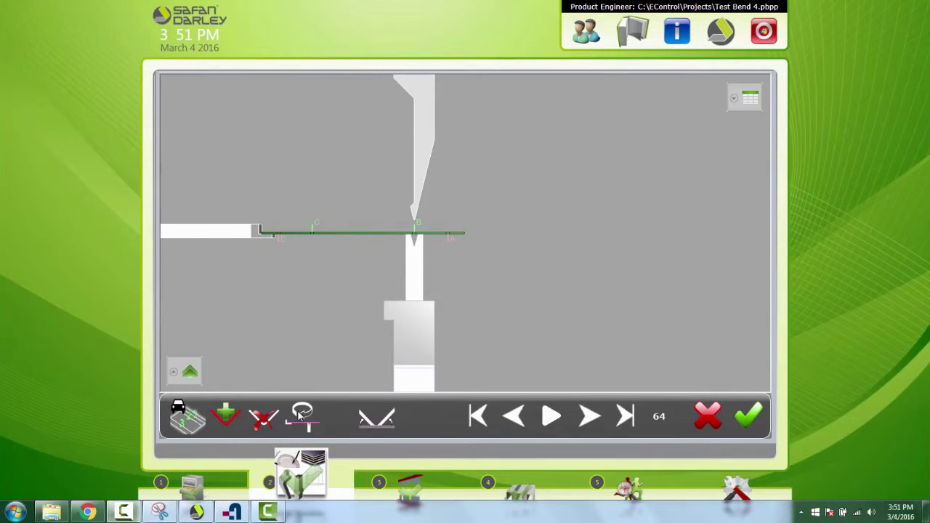
click(300, 416)
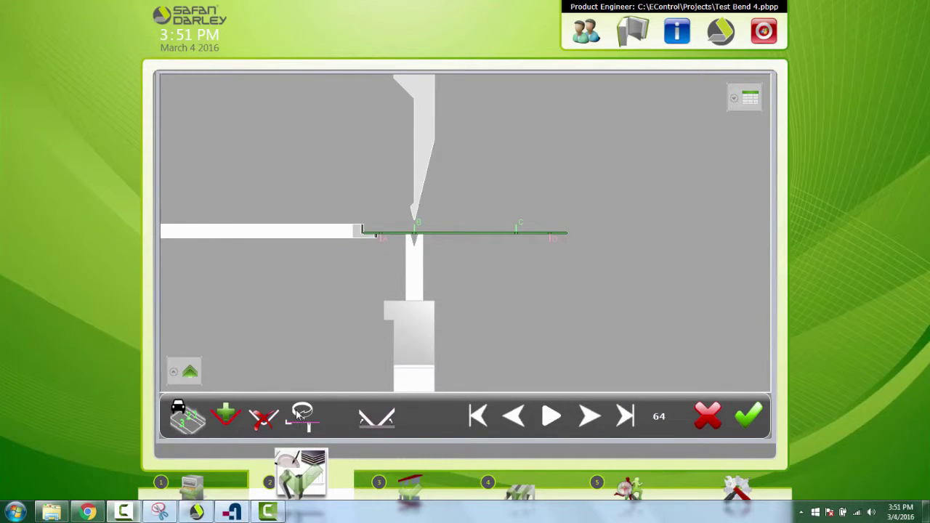
click(391, 421)
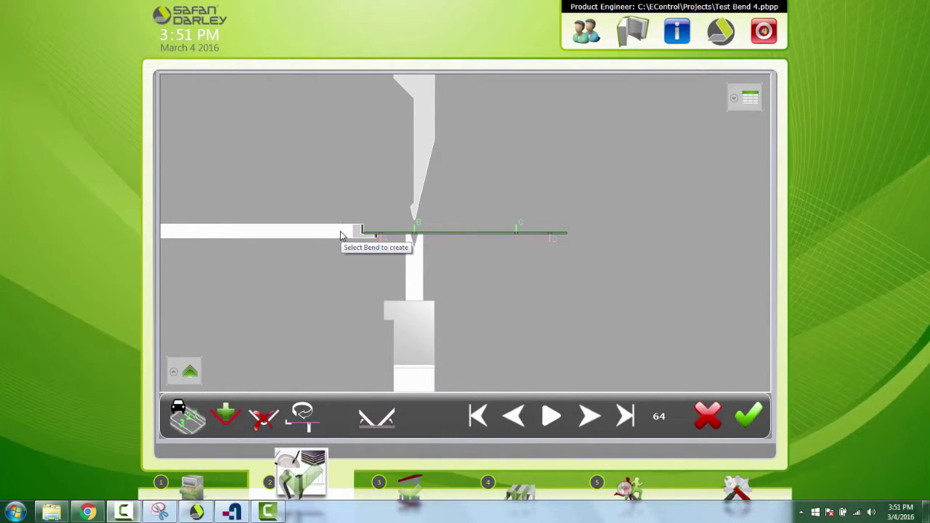
Pan and zoom around the press-brake view to inspect the bent part.
scroll(360, 252, up, 3)
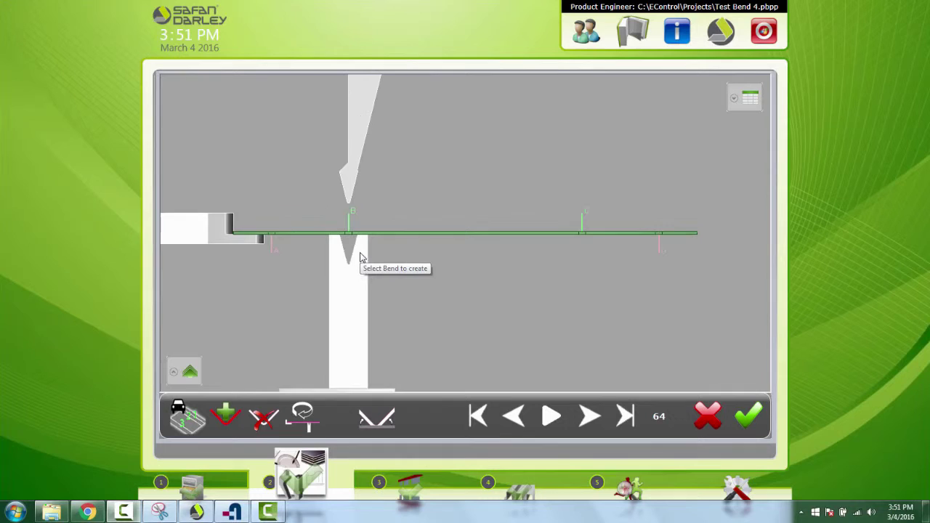
scroll(360, 258, down, 1)
scroll(306, 255, down, 1)
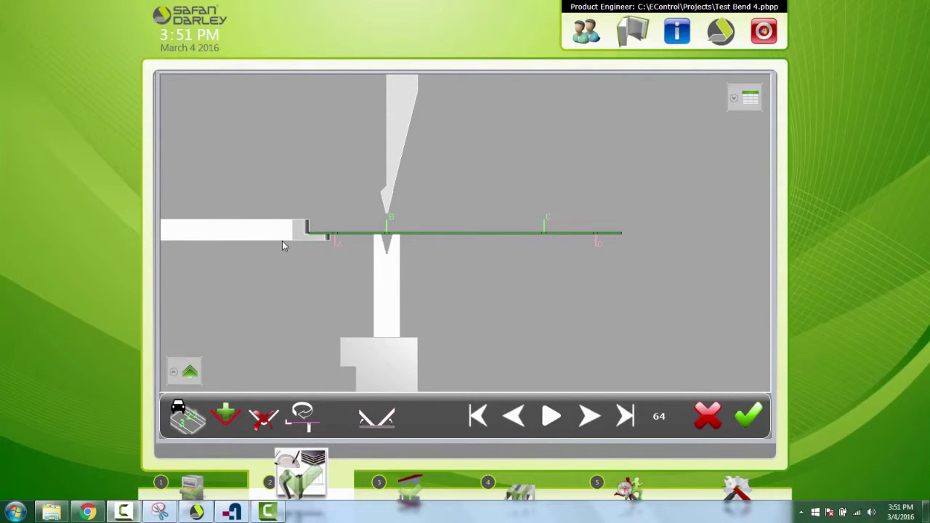
mouse_move(216, 232)
mouse_down()
mouse_move(209, 212)
mouse_move(165, 225)
mouse_up()
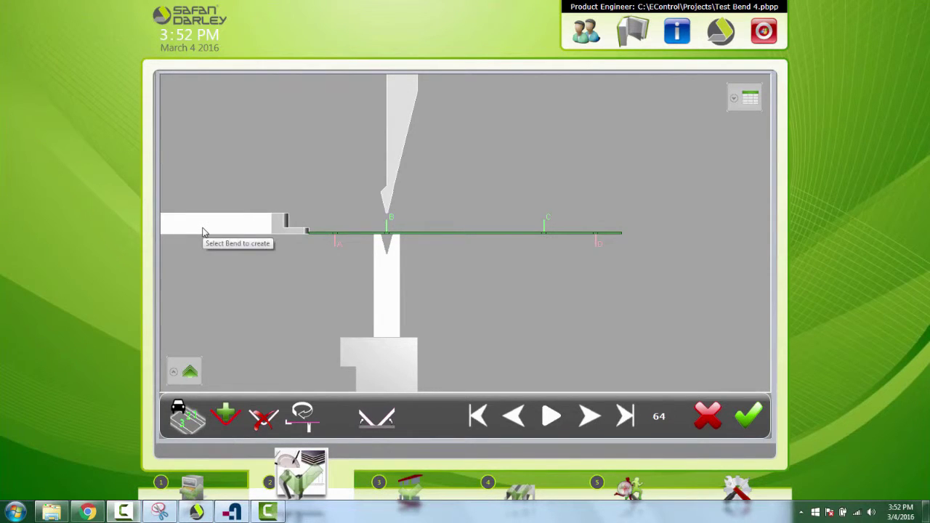
scroll(538, 282, down, 3)
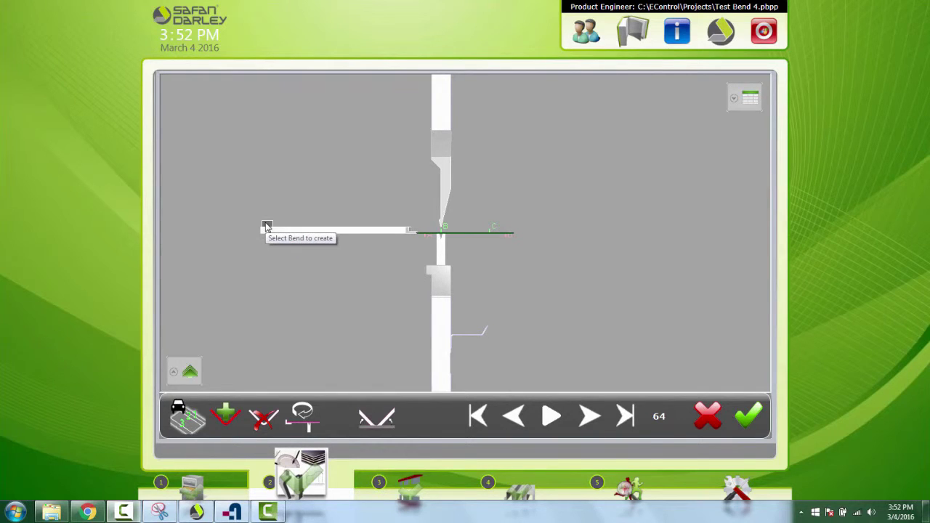
scroll(376, 230, up, 1)
scroll(261, 247, up, 1)
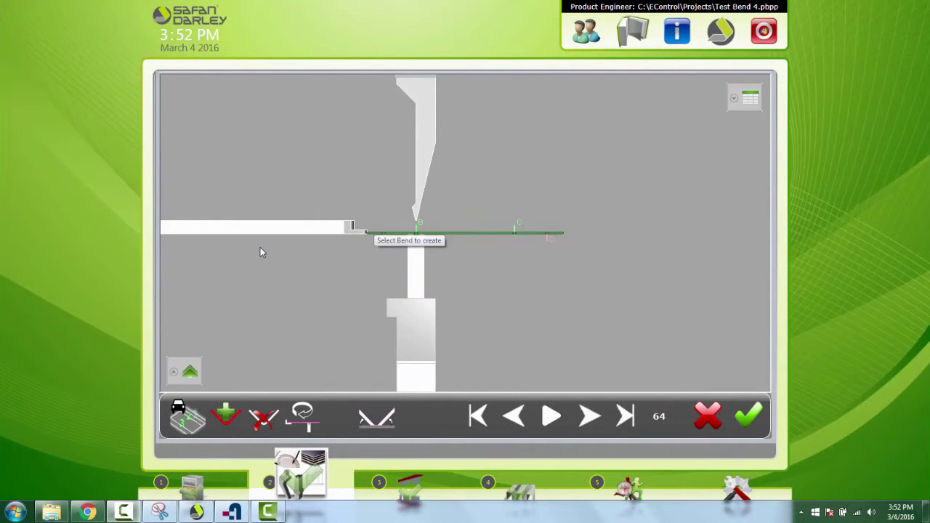
scroll(260, 245, up, 1)
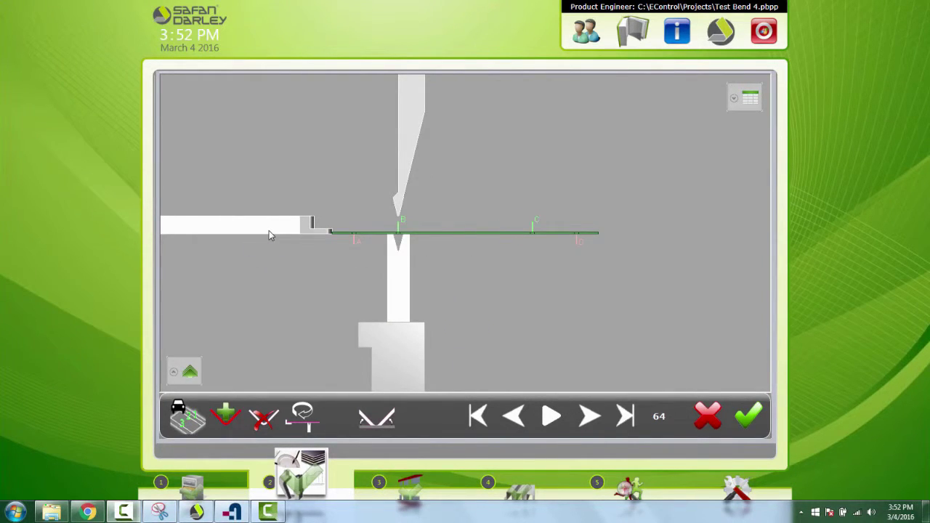
drag(263, 242, 249, 235)
scroll(271, 227, up, 2)
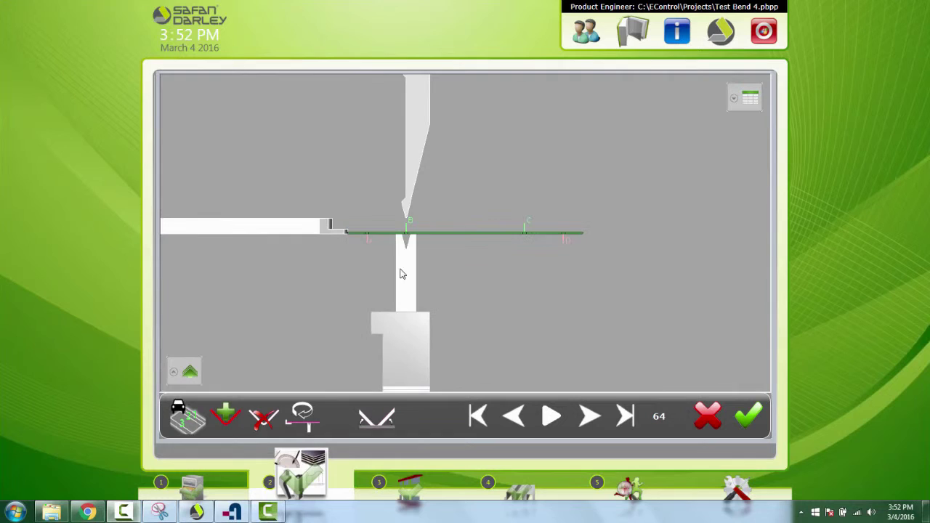
drag(284, 267, 485, 271)
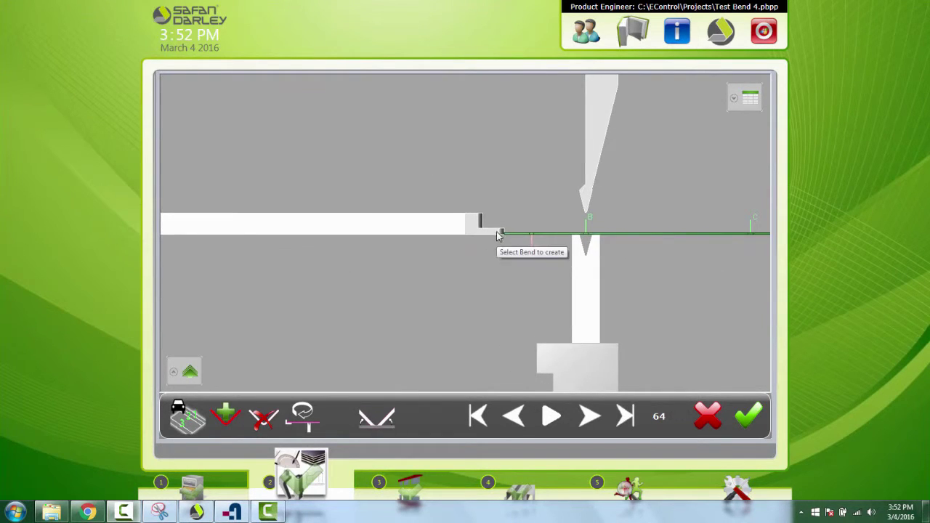
scroll(483, 245, up, 2)
drag(552, 240, 431, 294)
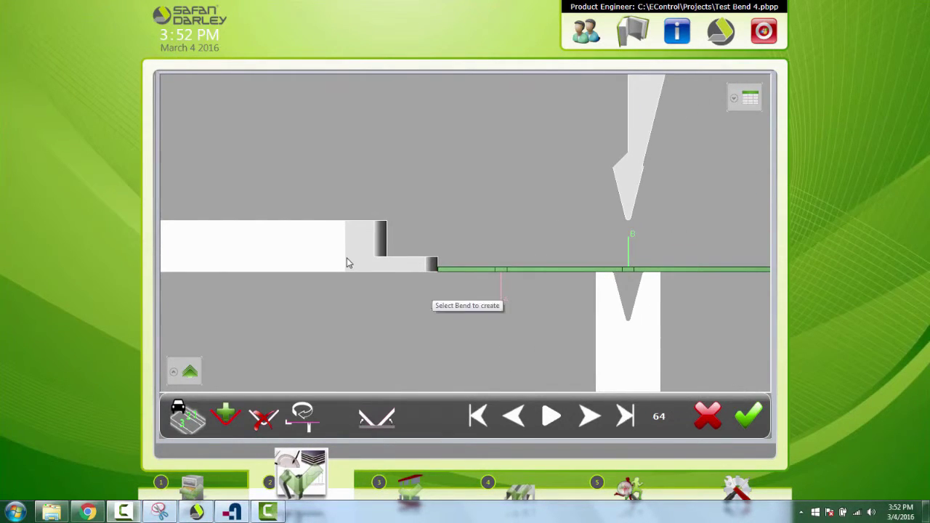
mouse_move(346, 269)
mouse_down()
mouse_move(336, 289)
mouse_move(328, 269)
mouse_up()
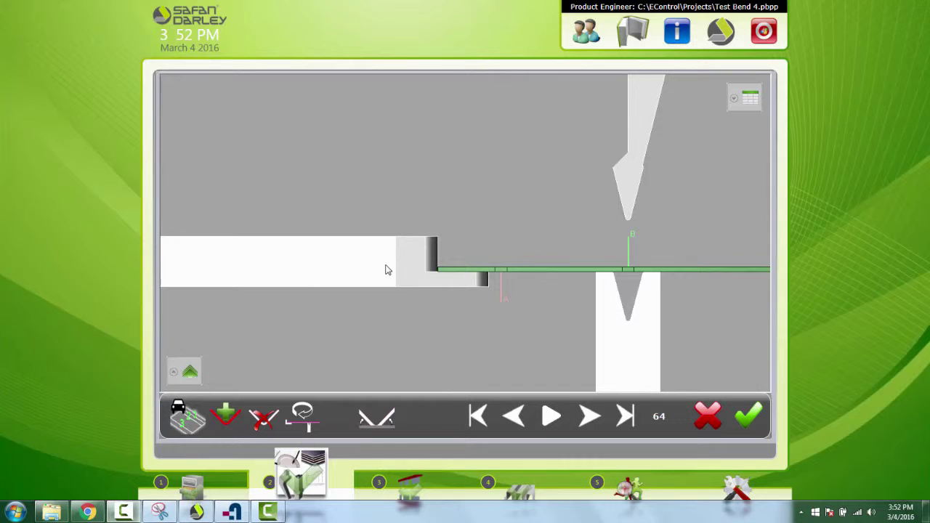
drag(378, 270, 305, 257)
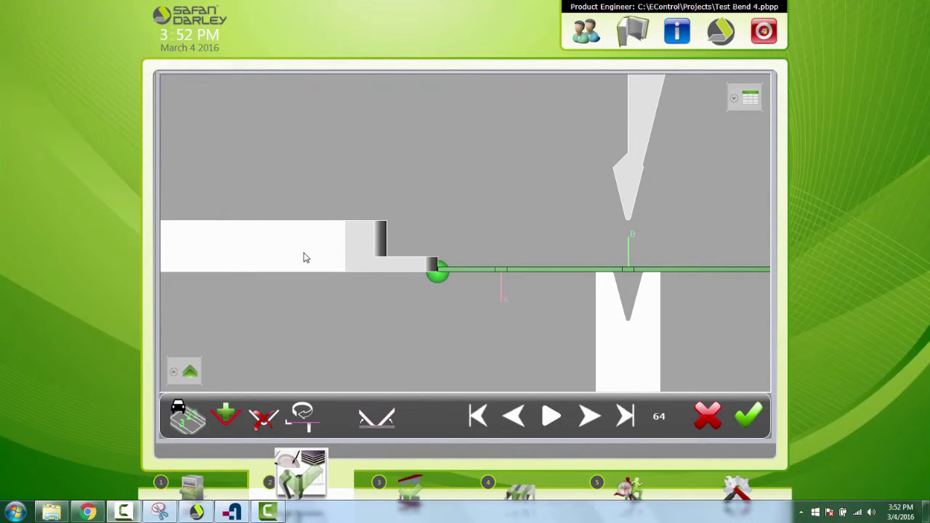
drag(305, 257, 305, 257)
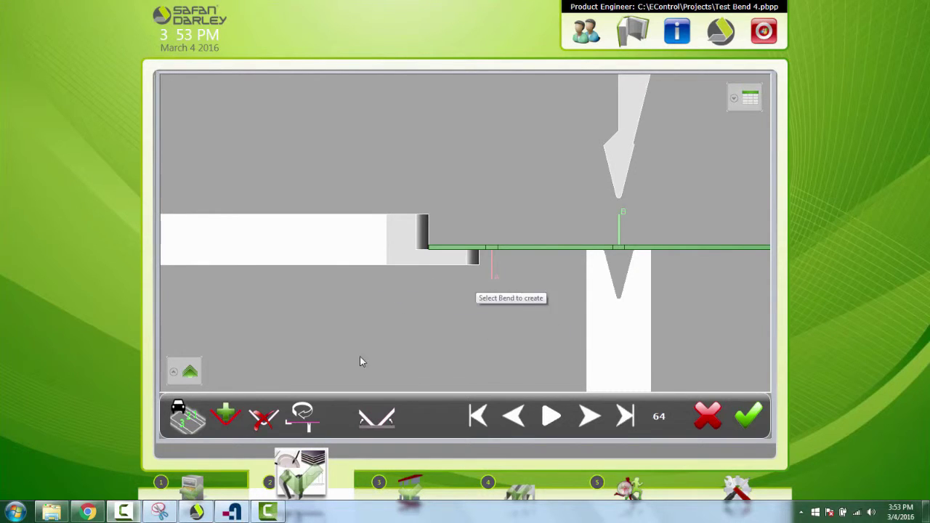
scroll(343, 320, down, 2)
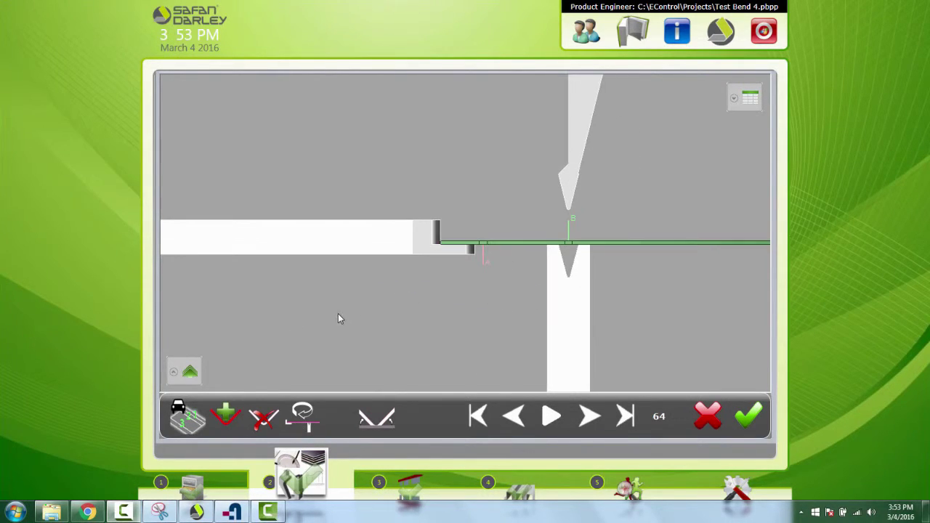
scroll(527, 299, down, 2)
scroll(263, 255, down, 1)
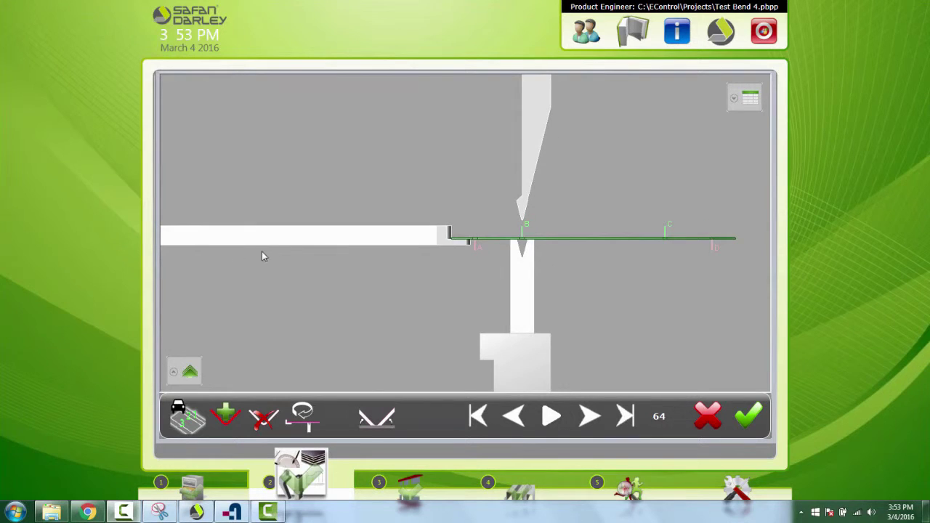
scroll(280, 358, up, 2)
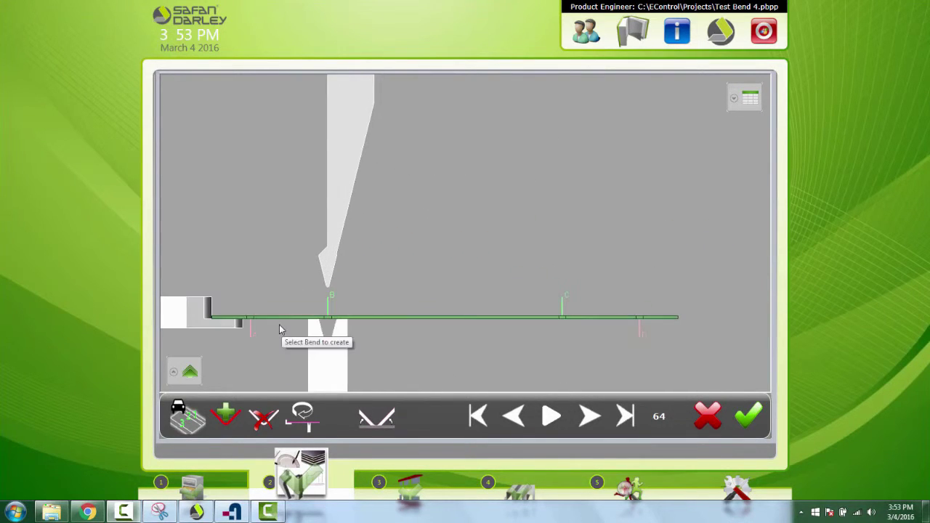
mouse_move(290, 327)
mouse_down()
mouse_move(371, 267)
mouse_move(369, 237)
mouse_up()
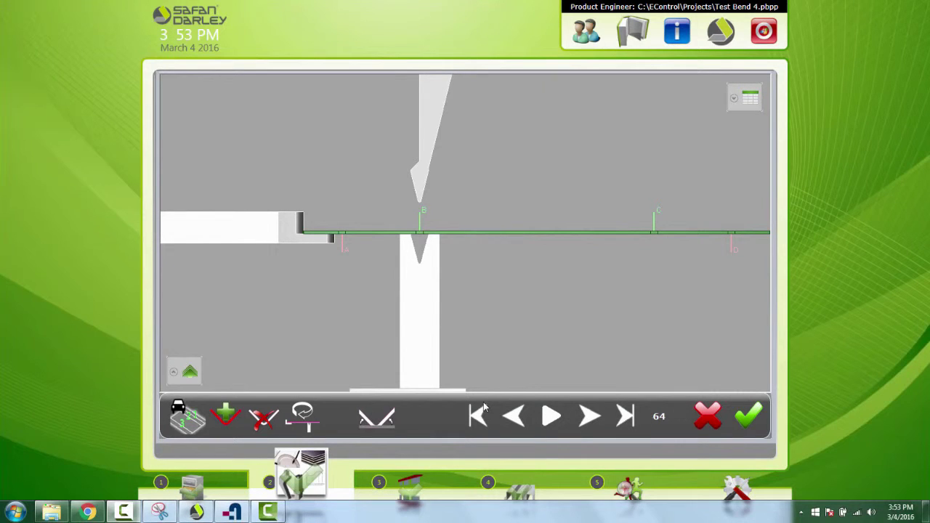
Cancel the bend-order prompt and erase all existing bends, confirming with Yes.
click(227, 417)
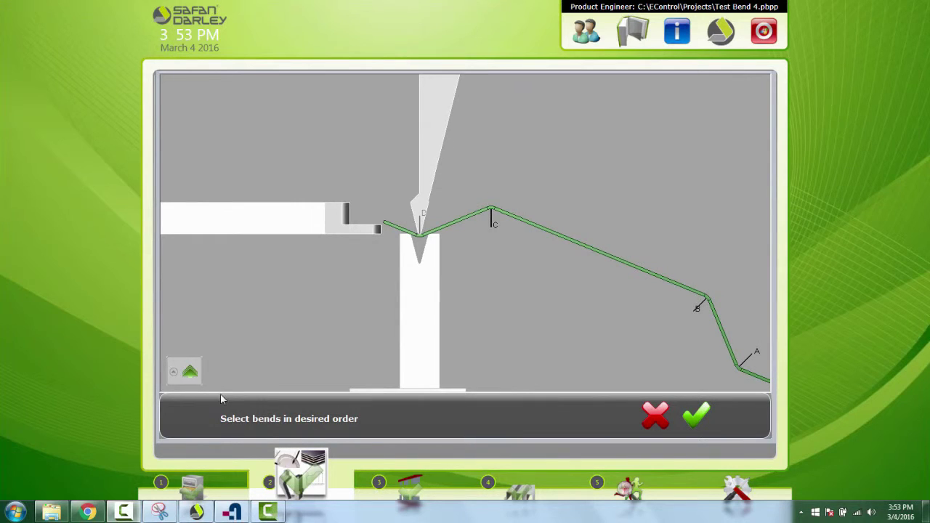
click(656, 416)
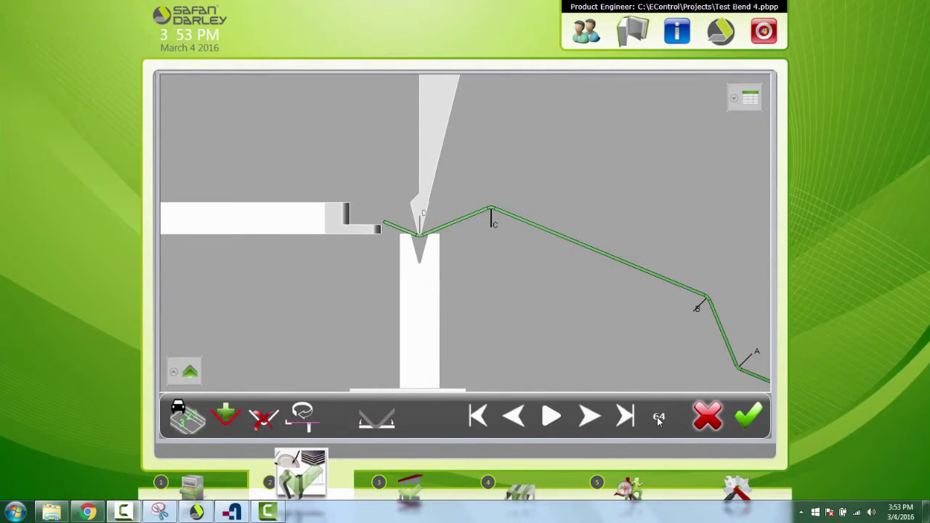
click(261, 416)
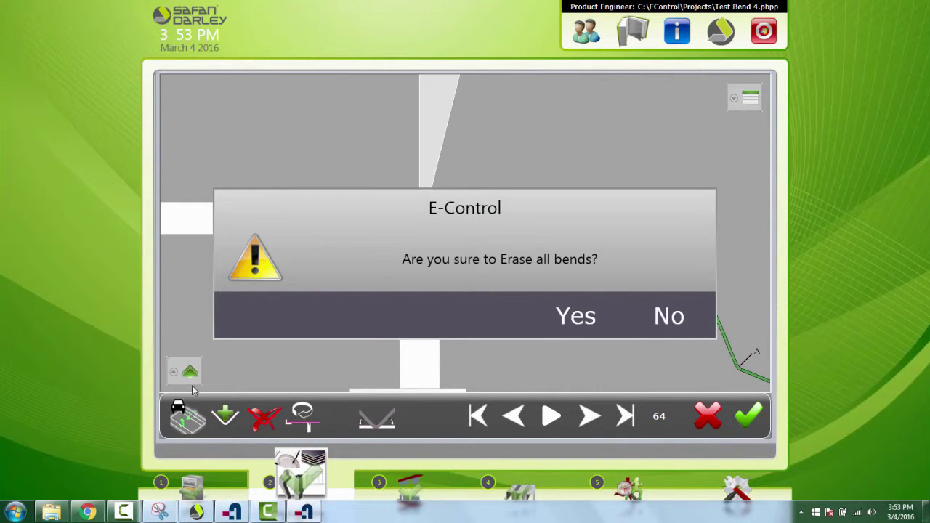
click(576, 318)
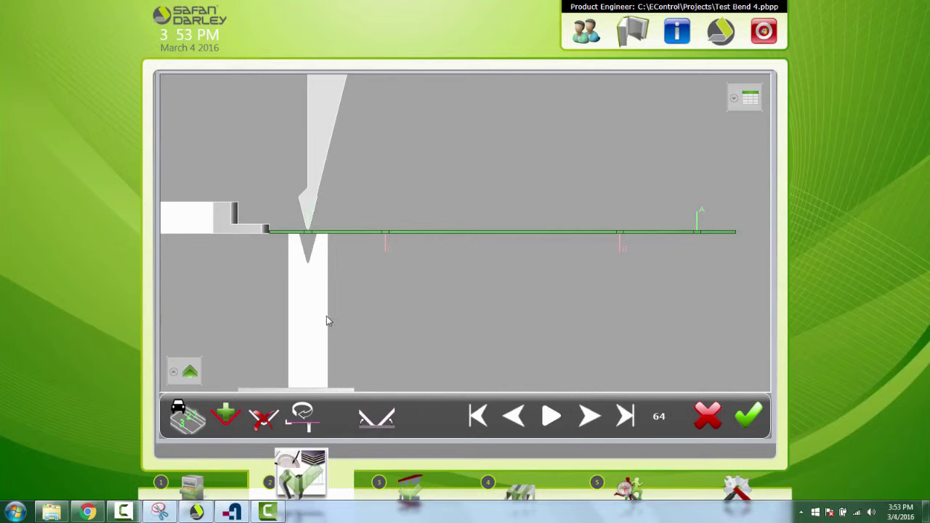
Pick the bend order D, C, B, A manually and accept it.
click(227, 412)
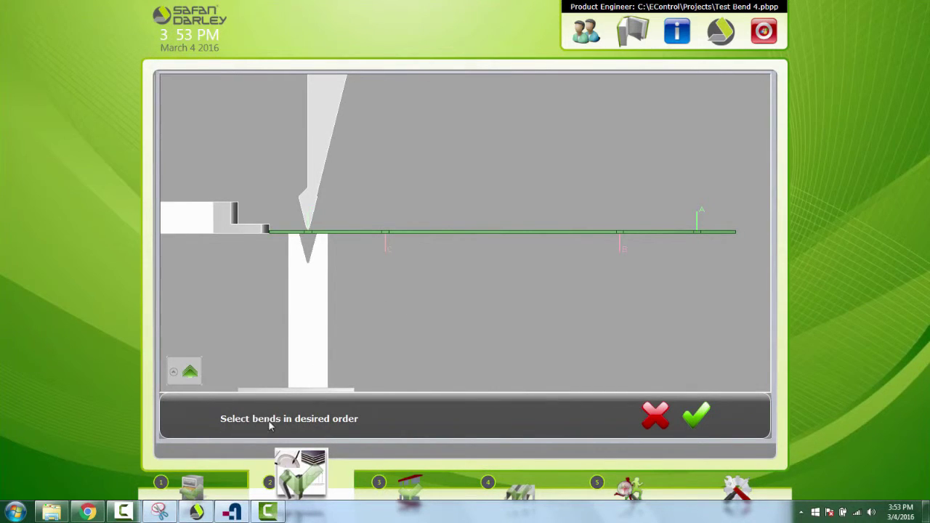
click(311, 217)
click(387, 245)
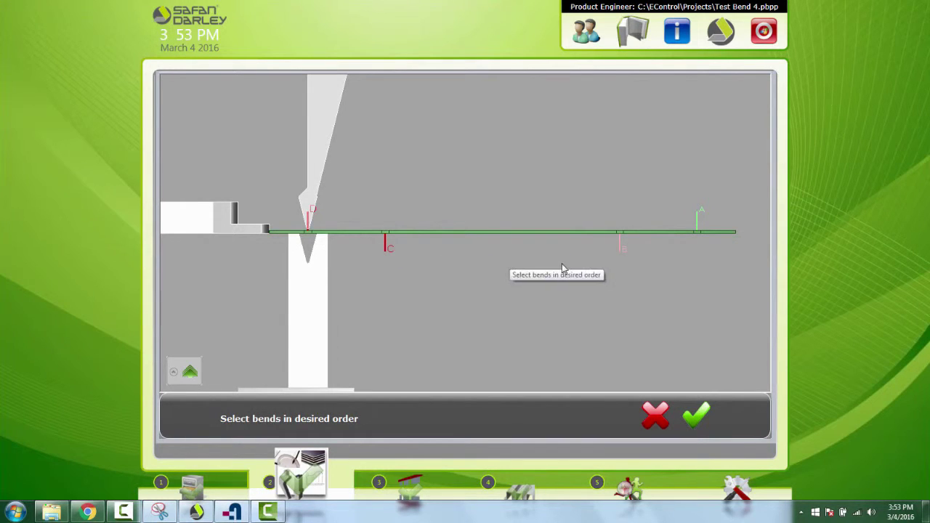
click(622, 250)
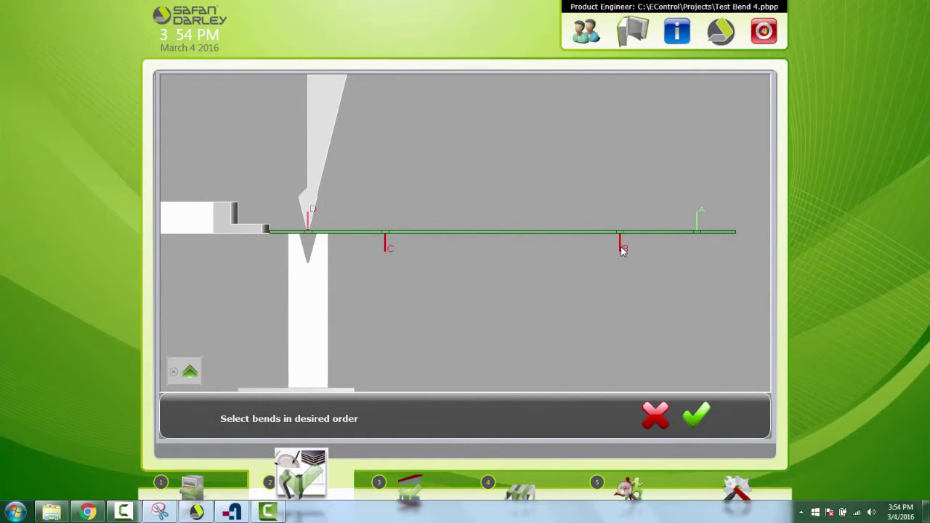
click(699, 222)
click(698, 419)
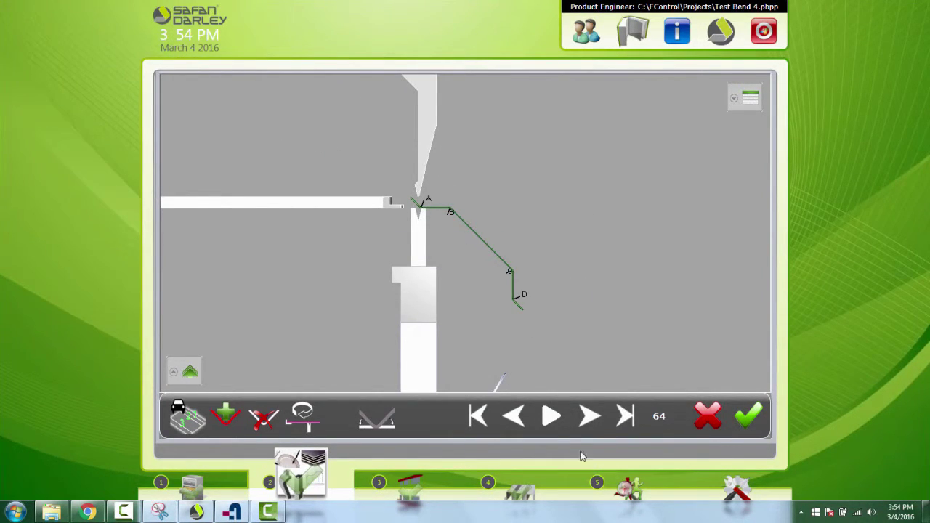
Rewind the simulation to the flat sheet, then step forward through the first bends.
click(511, 418)
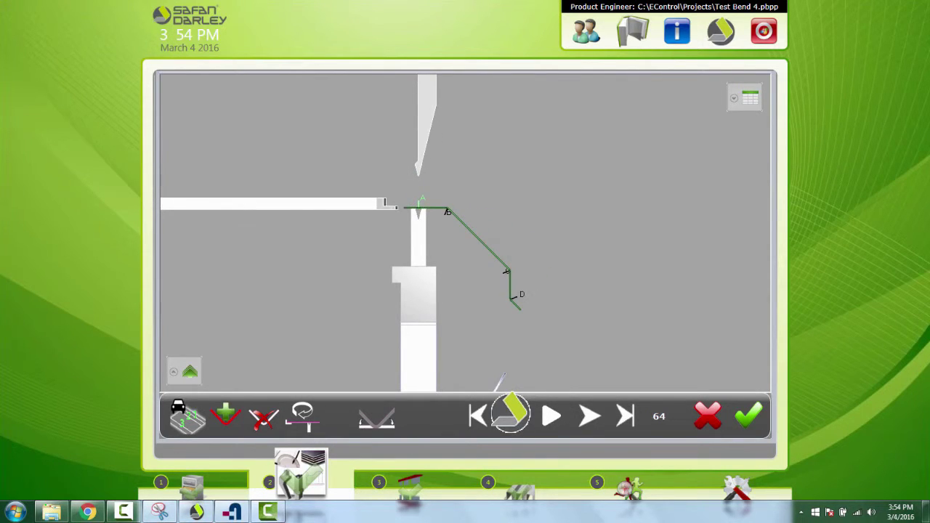
click(466, 416)
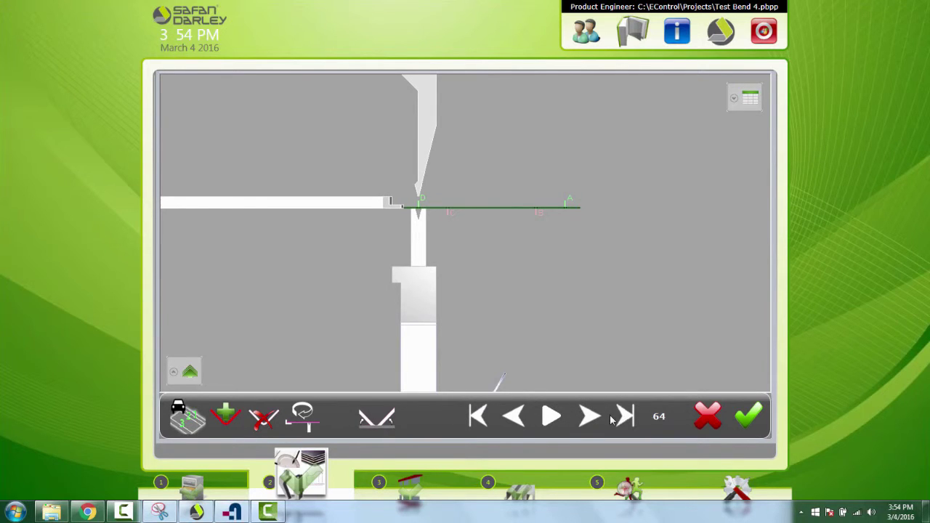
click(585, 430)
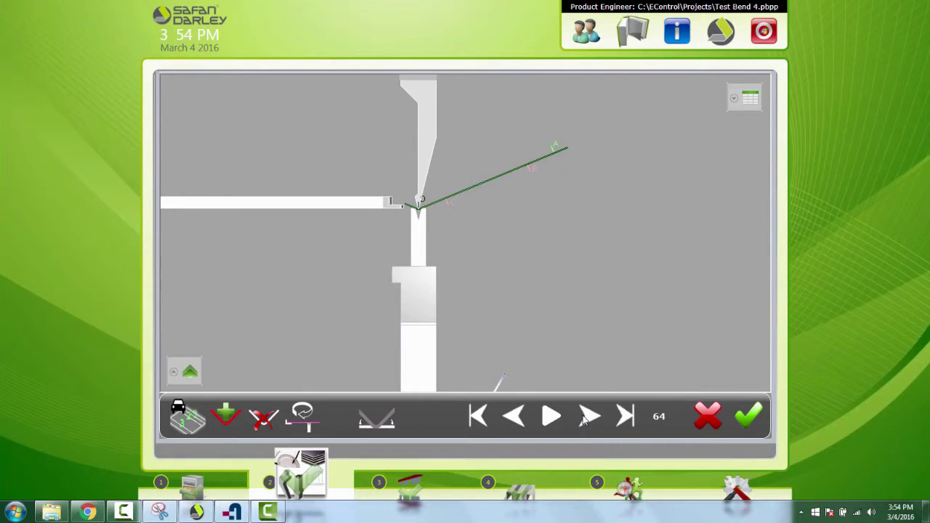
click(585, 420)
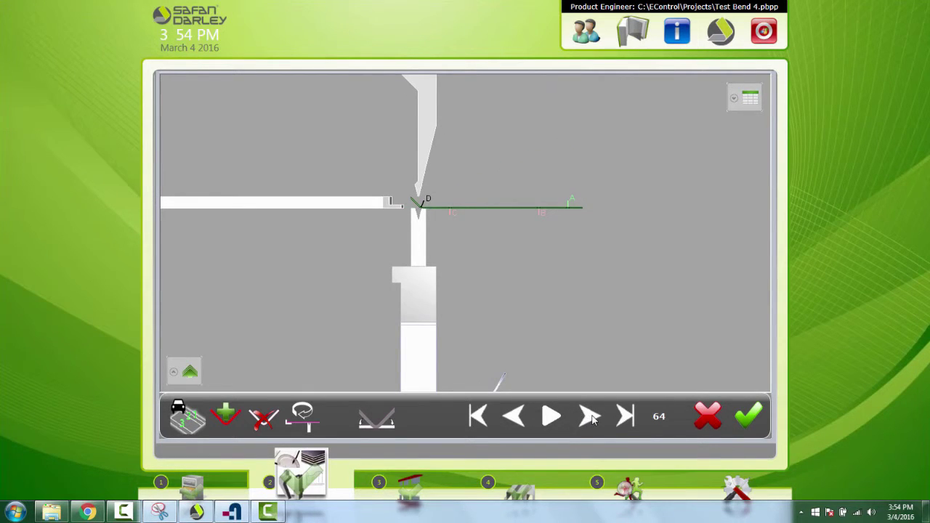
click(591, 418)
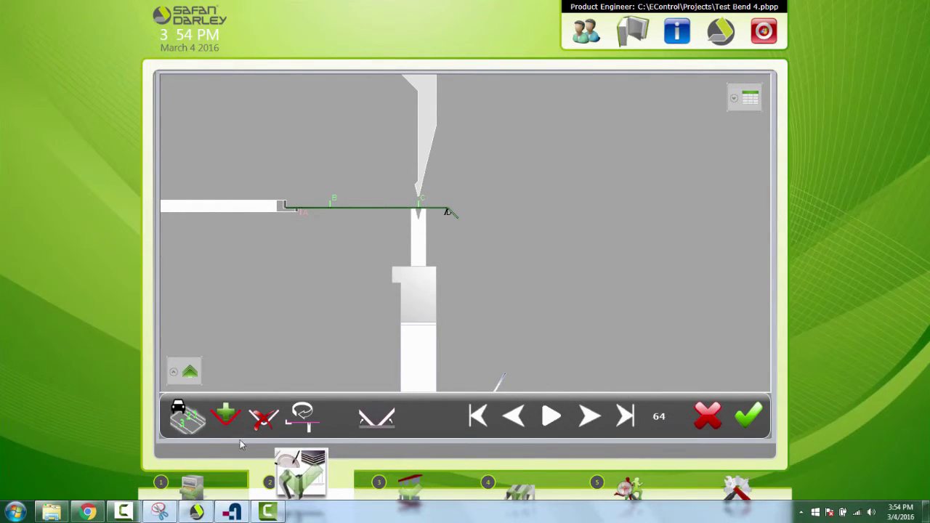
Flip the sheet for the current bend and move the back-gauge finger against the flange.
click(308, 420)
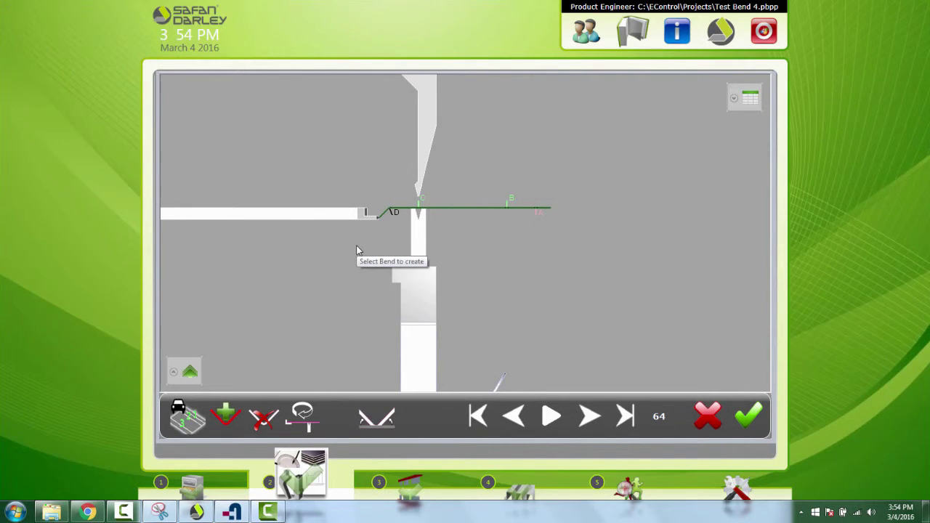
drag(357, 248, 366, 290)
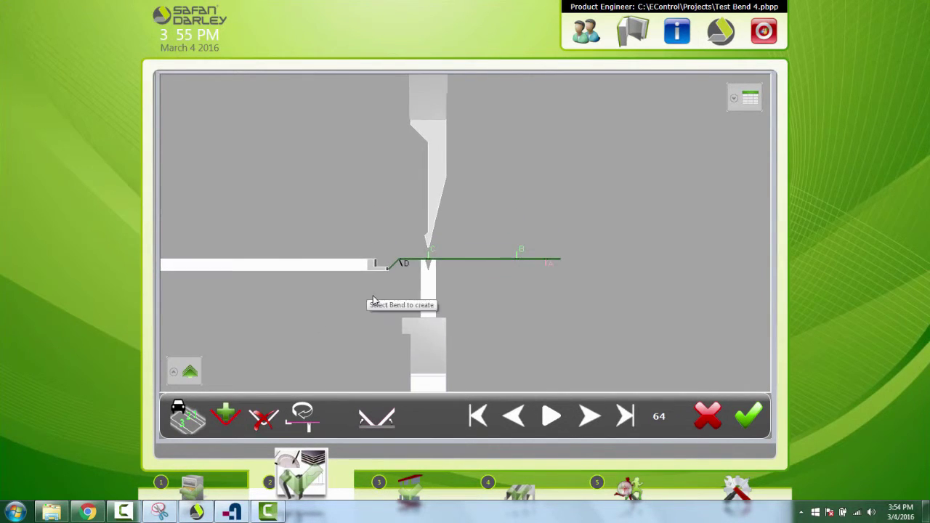
scroll(371, 302, up, 3)
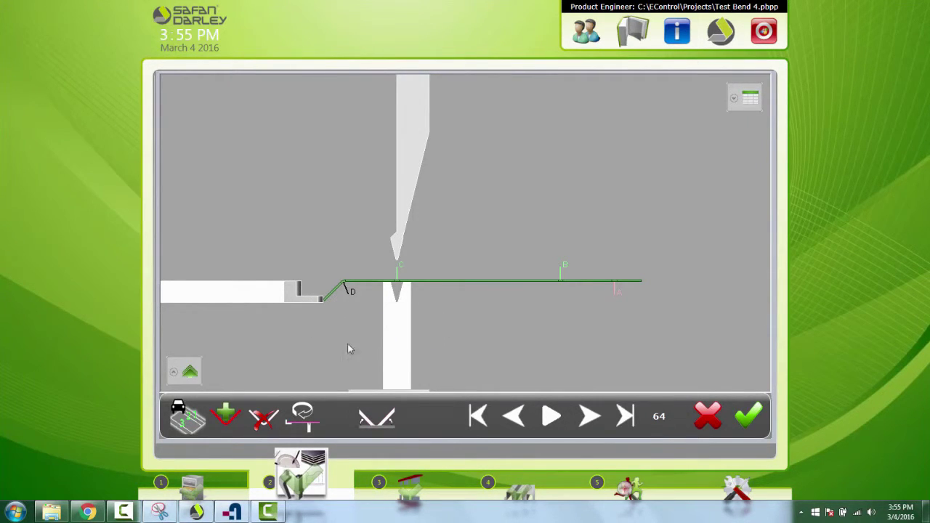
click(270, 294)
drag(268, 314, 274, 303)
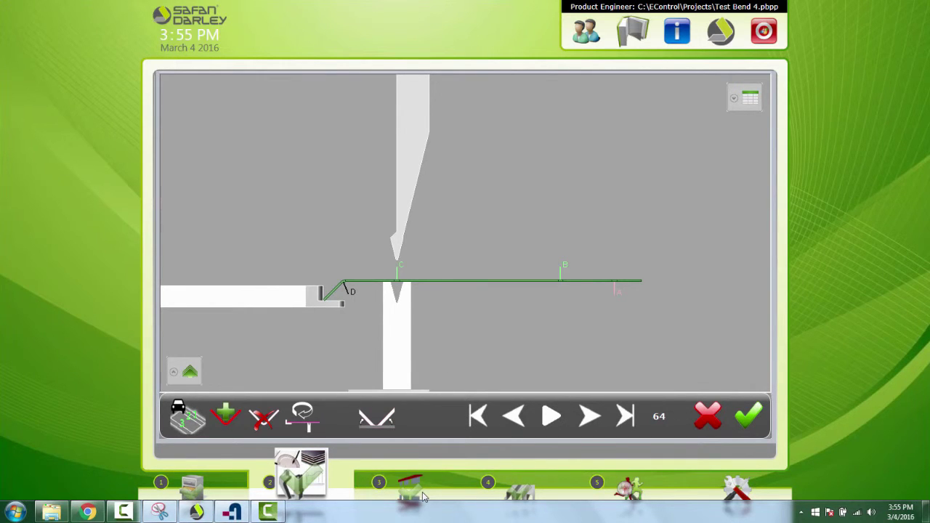
Step the simulation through each remaining bend up to bend A.
click(586, 419)
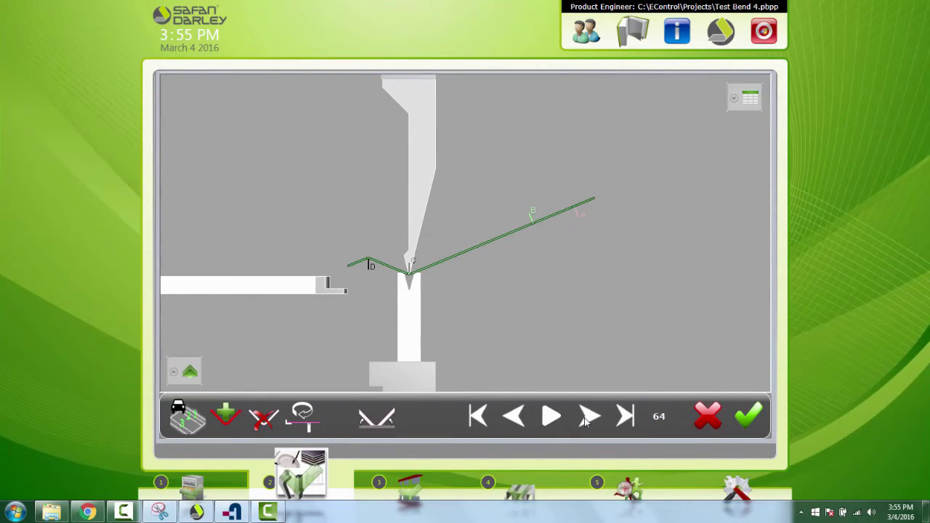
click(586, 420)
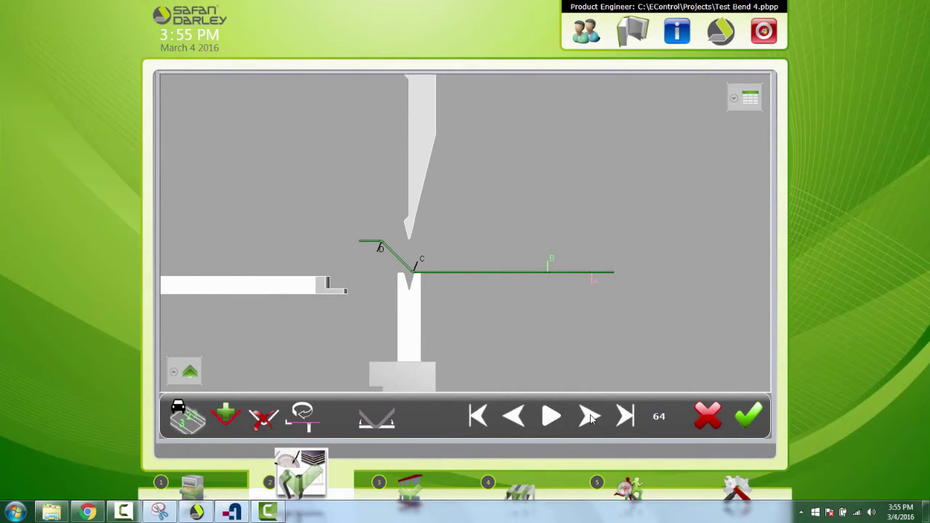
click(588, 418)
click(590, 418)
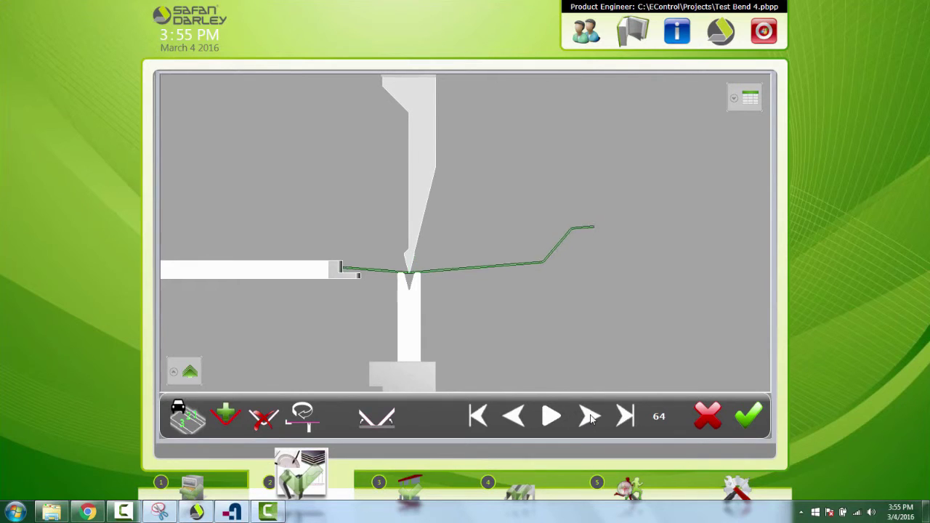
click(590, 417)
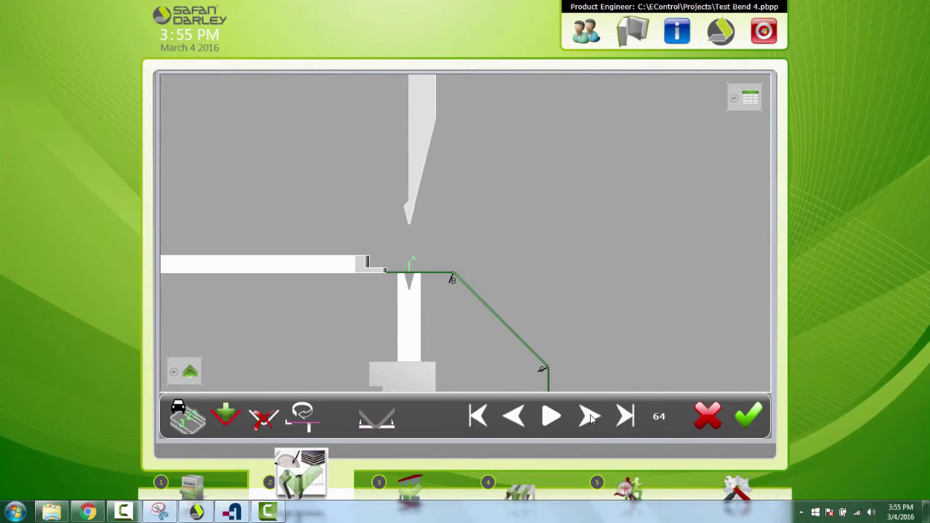
click(590, 418)
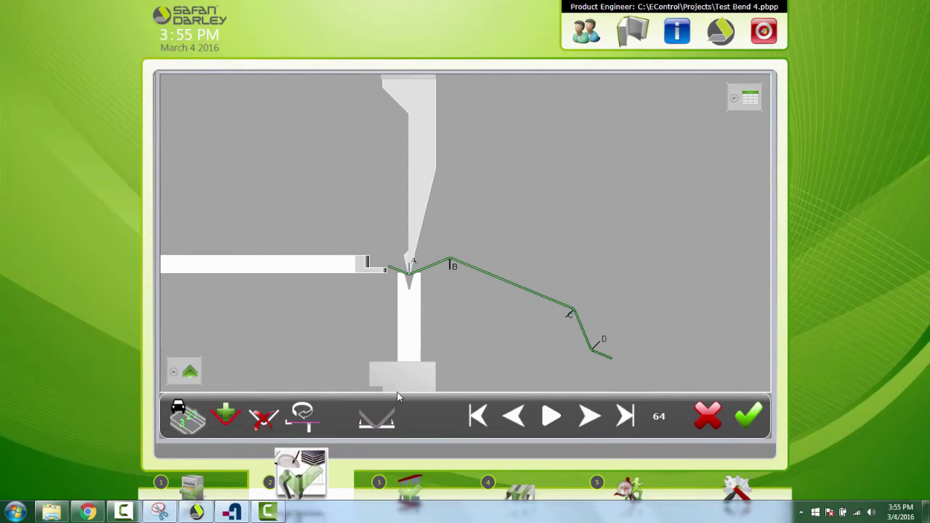
Preview the finished part, step back twice, then jump to the final bend.
click(373, 424)
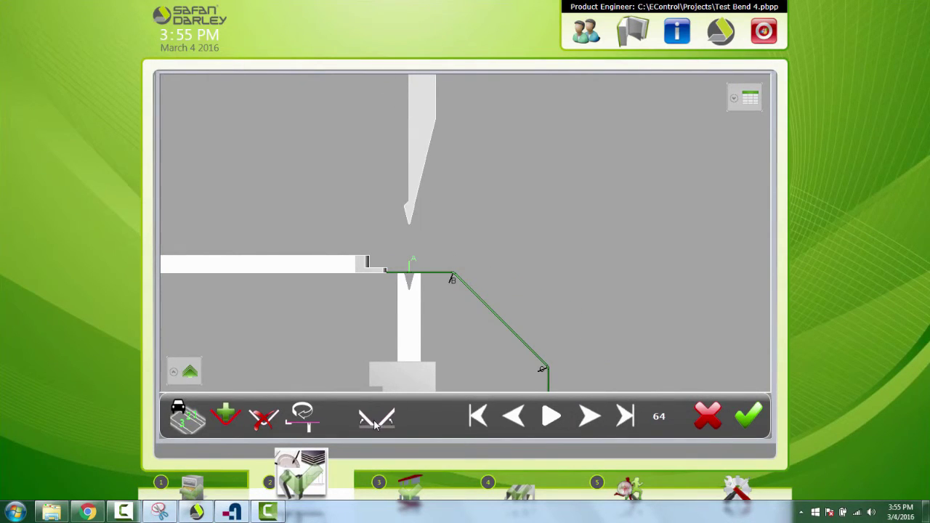
click(374, 425)
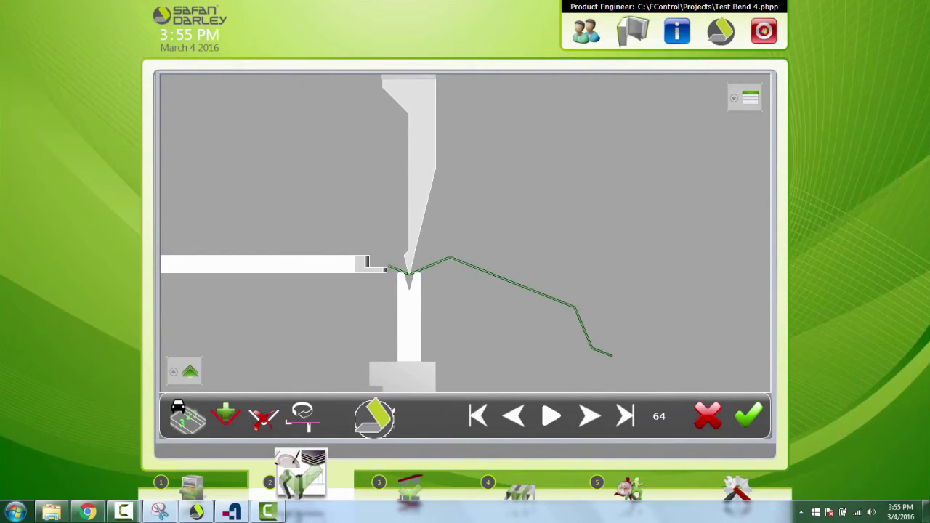
click(374, 425)
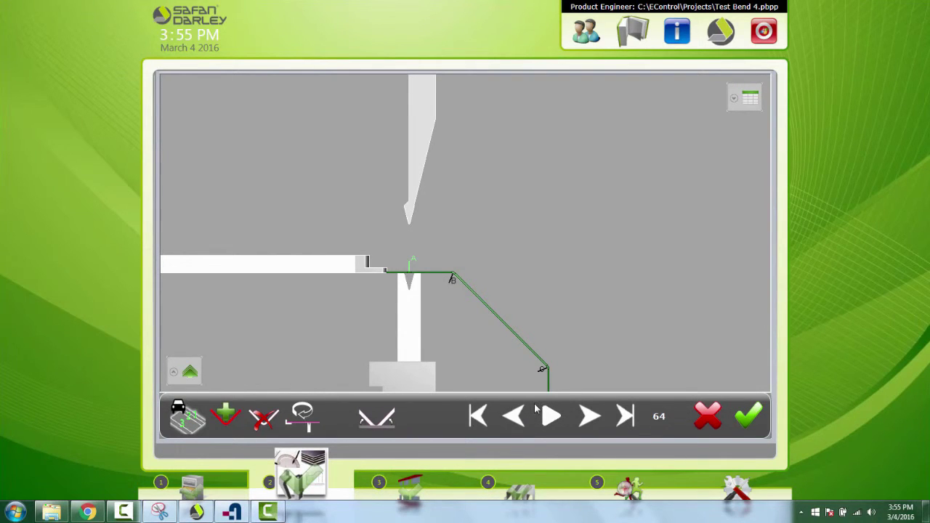
click(518, 423)
click(518, 423)
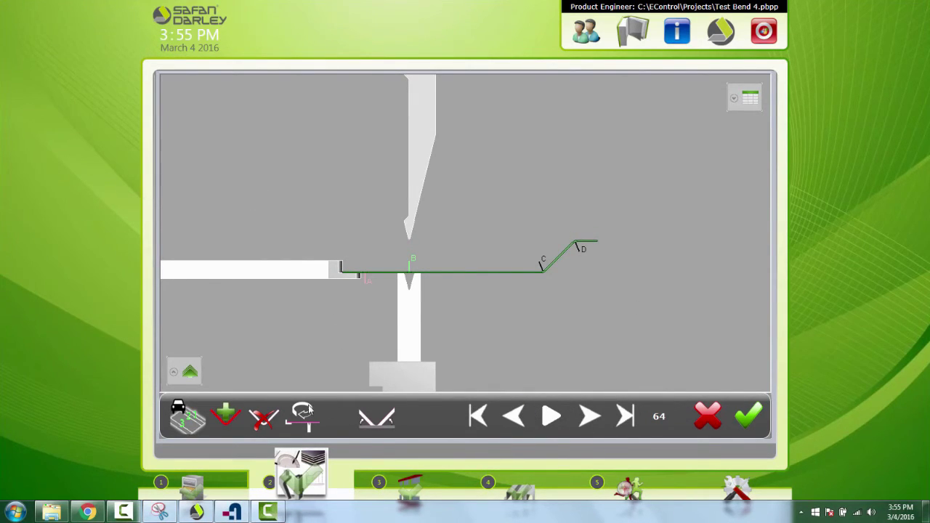
click(625, 417)
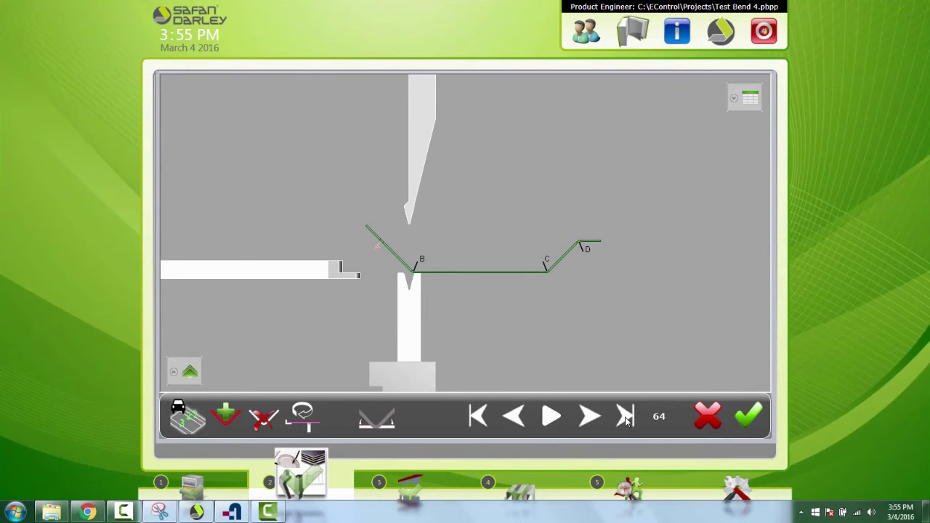